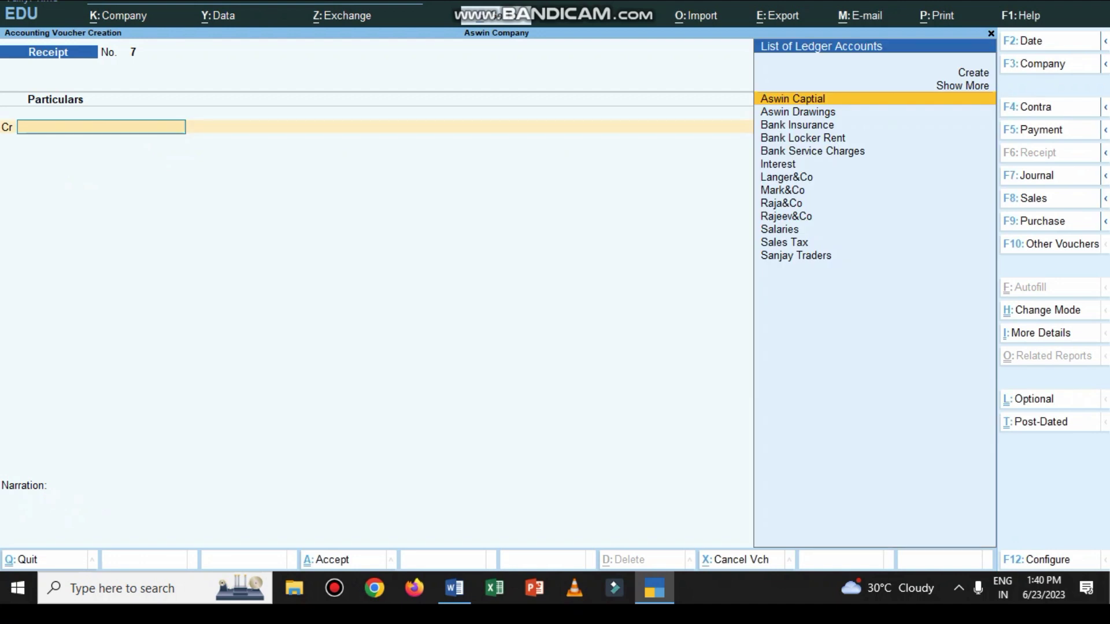
Step: Review the adjustments for unpresented and uncredited cheques in the Word document and return to TallyPrime
click(454, 588)
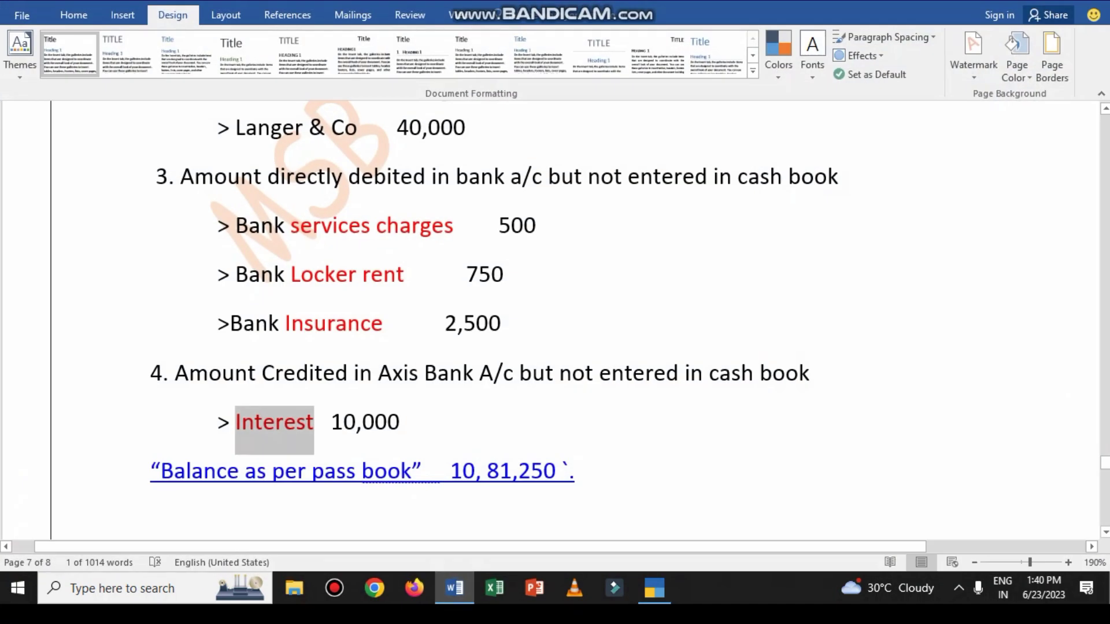
scroll(497, 321, up, 5)
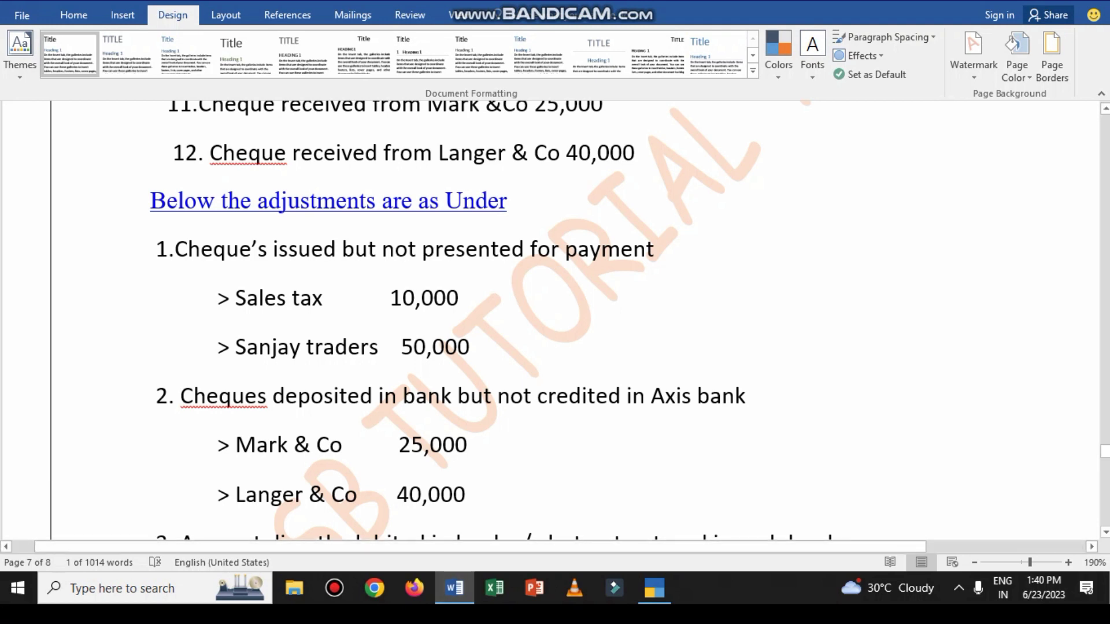
click(454, 588)
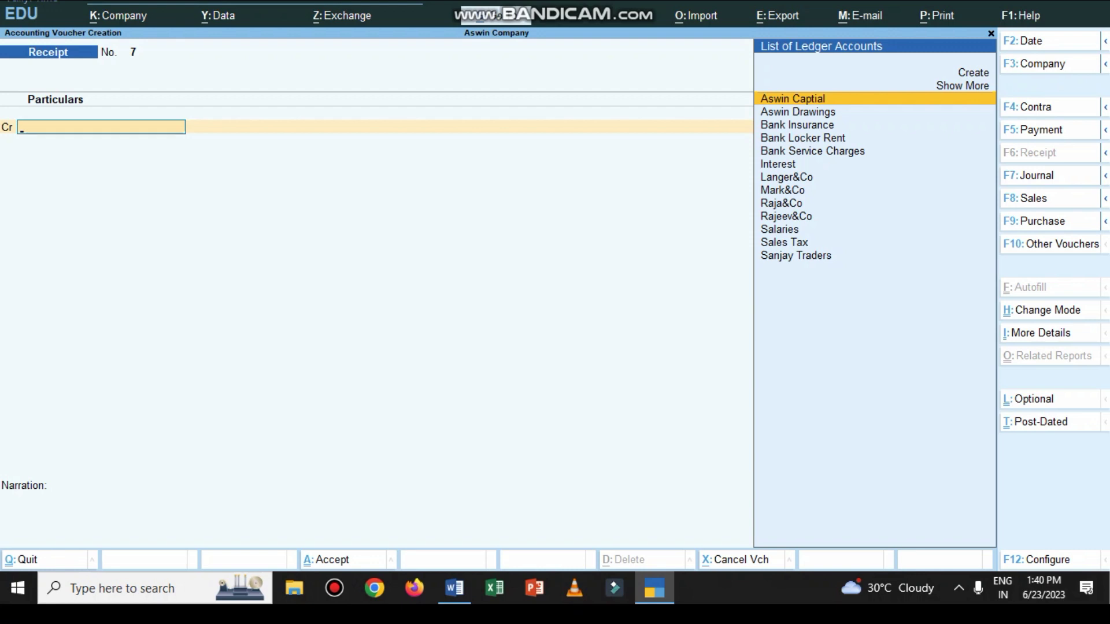
Step: Leave voucher creation and open the Bank Reconciliation for the Axis Bank ledger
key(Escape)
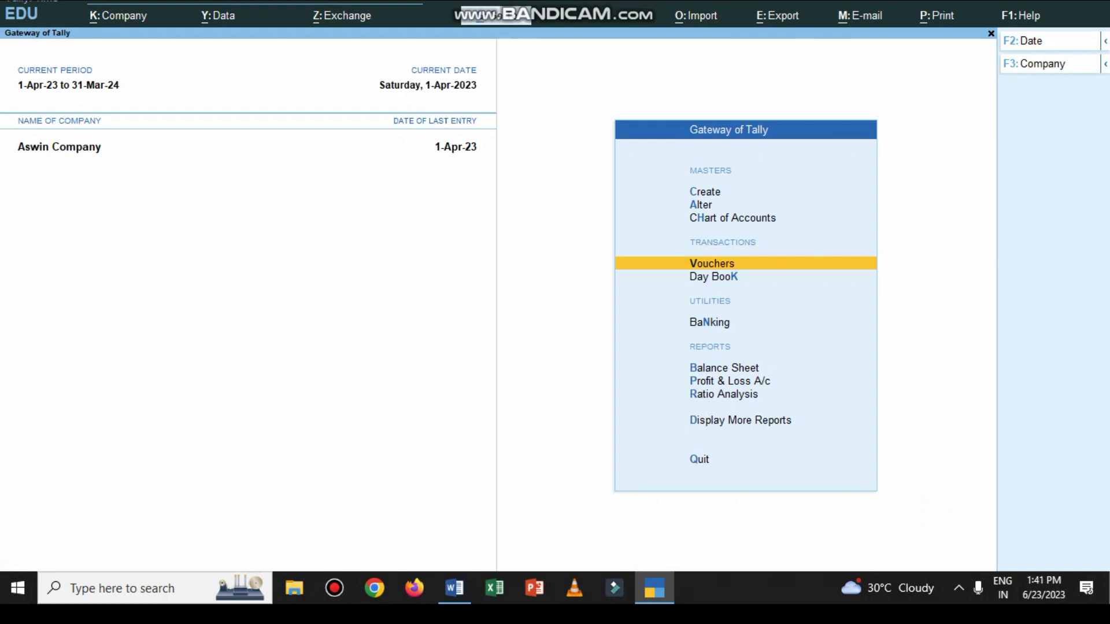
key(Down)
key(Down)
key(Return)
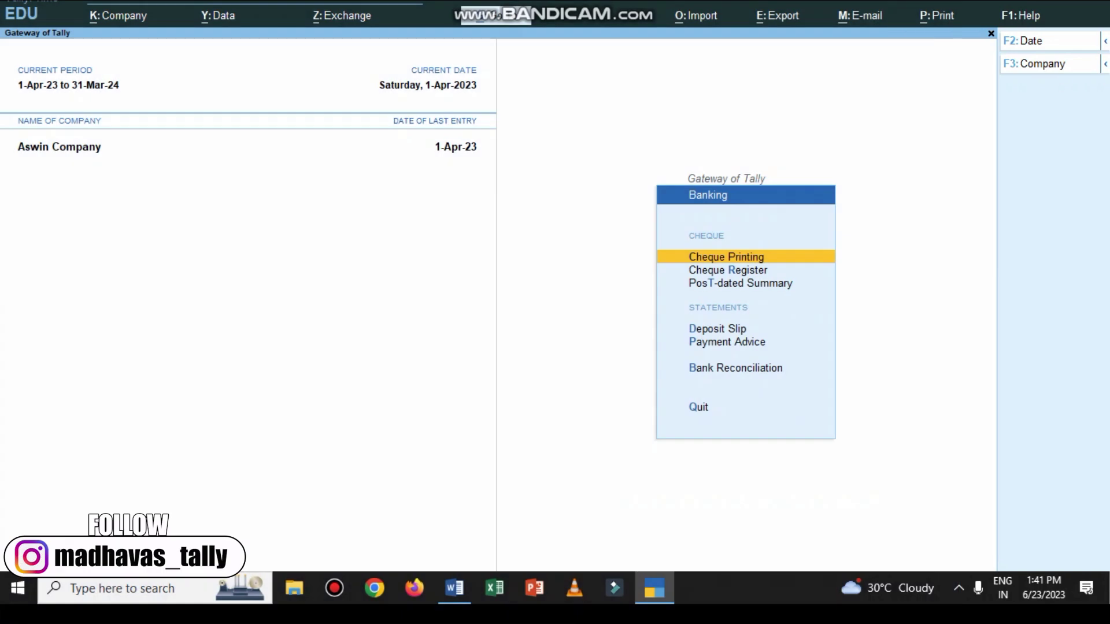
key(Down)
key(Down)
key(Down)
key(Down)
key(Down)
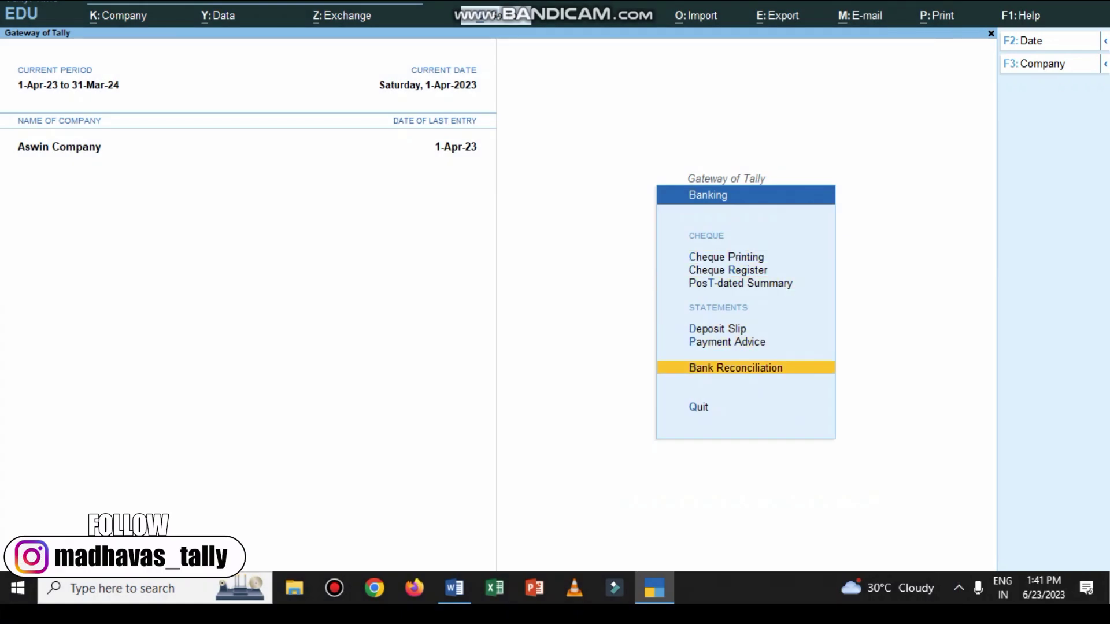
key(Return)
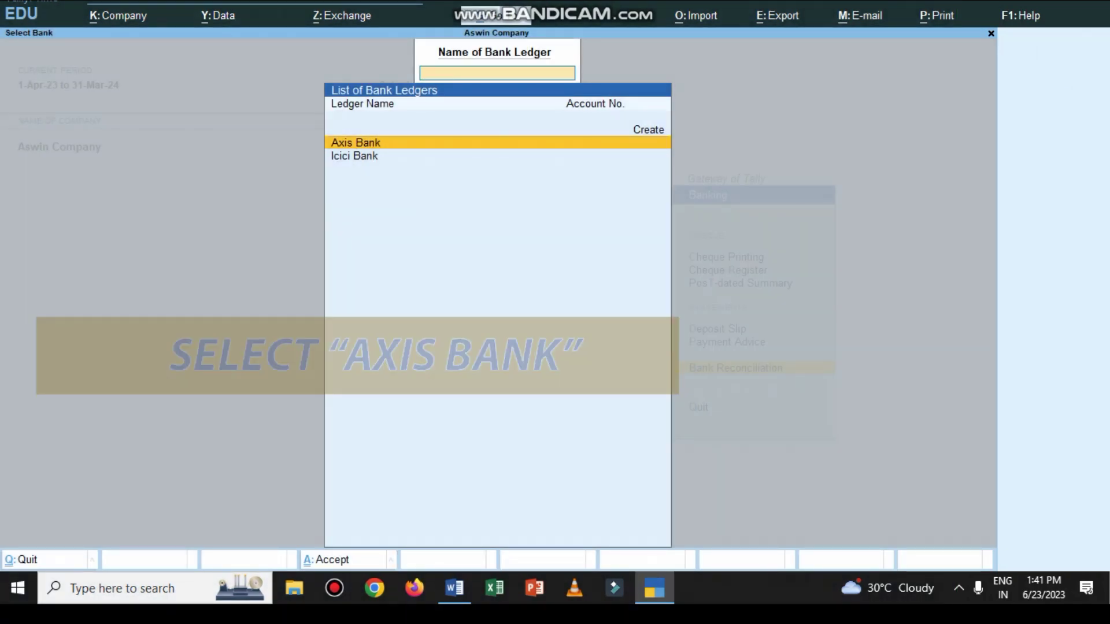
key(Return)
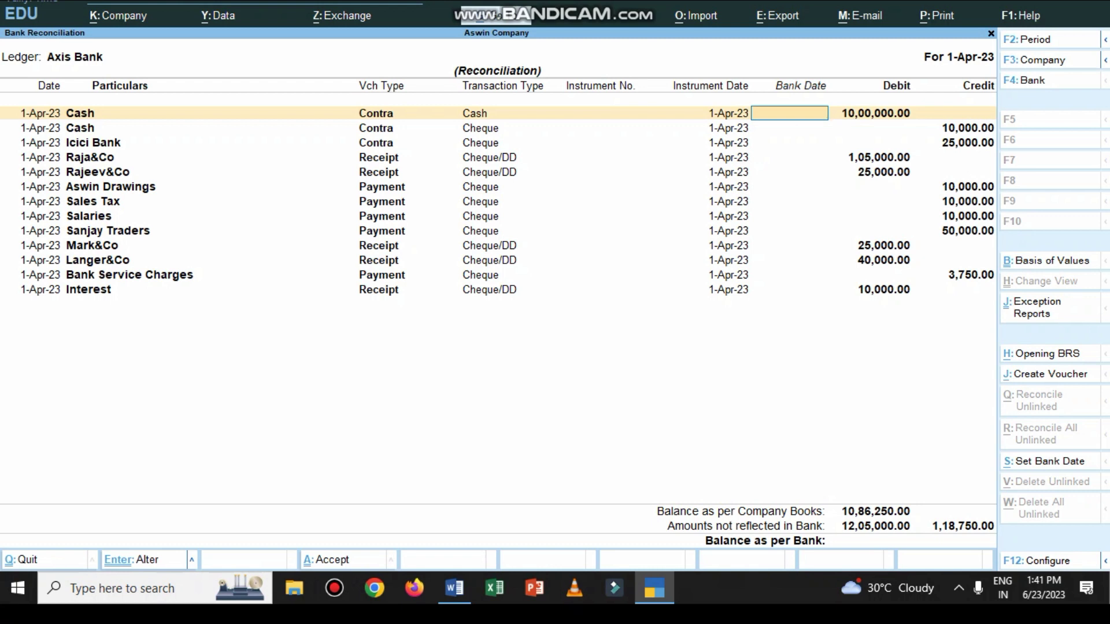
Step: Check the directly debited and credited amounts and the pass book balance in the Word document, and return to the reconciliation
click(455, 587)
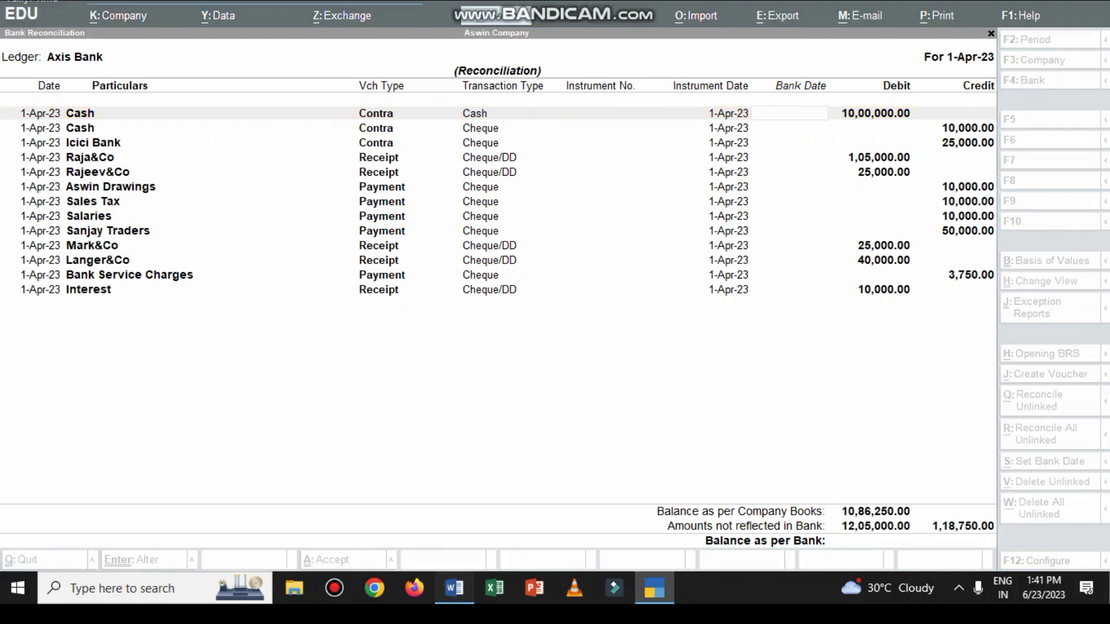
scroll(554, 321, down, 7)
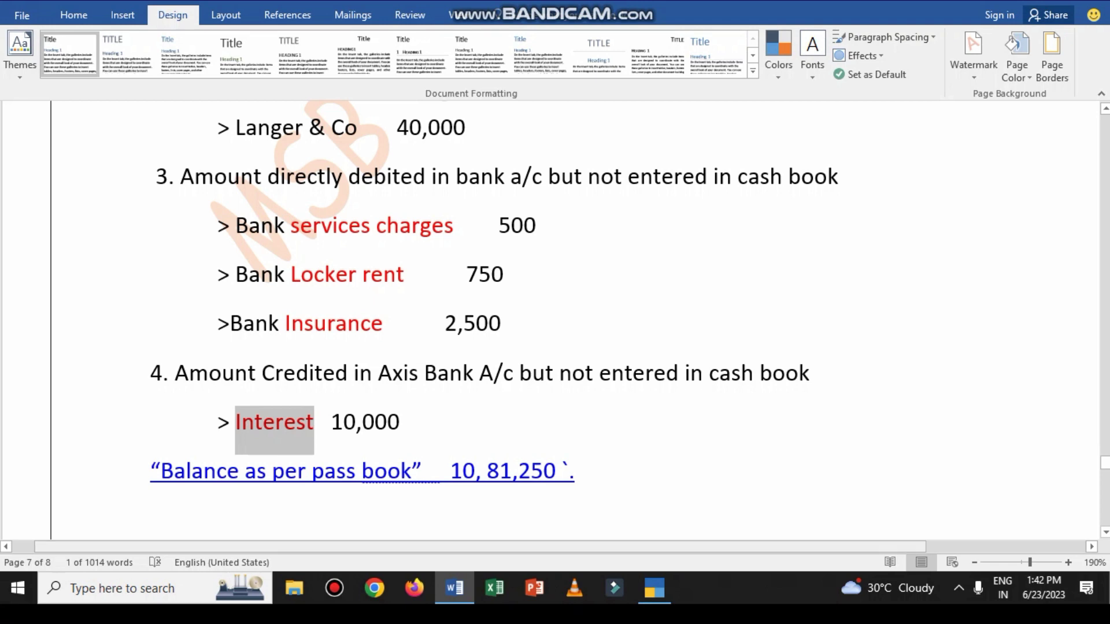
click(454, 588)
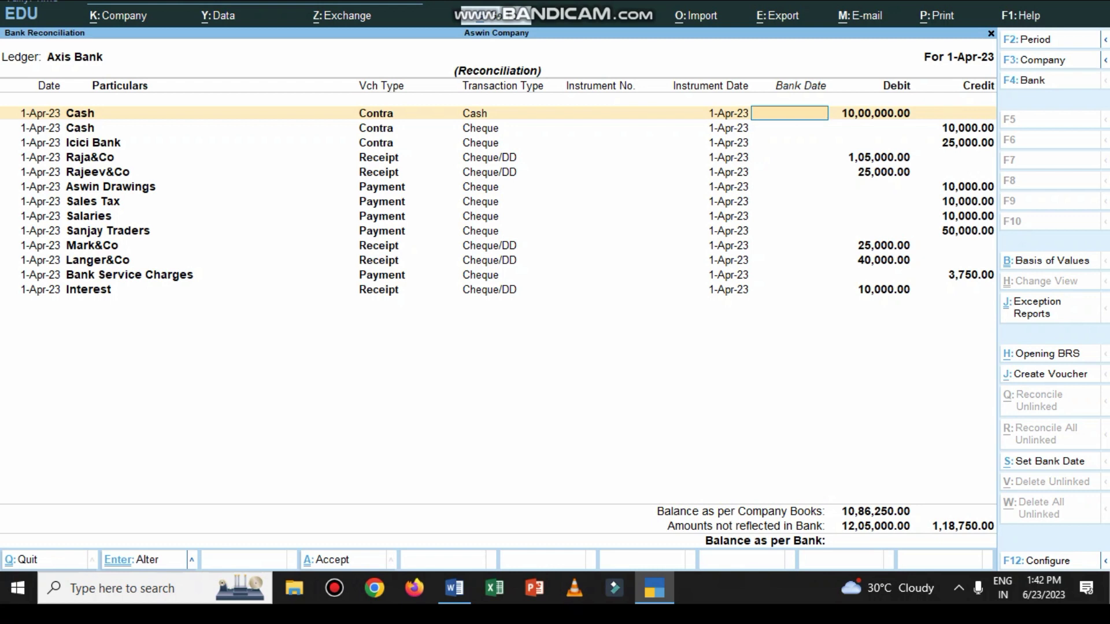
Step: Set the bank date to 1/4/2023 for the two Cash entries and the Icici Bank contra entry
text(/4/2023)
key(Return)
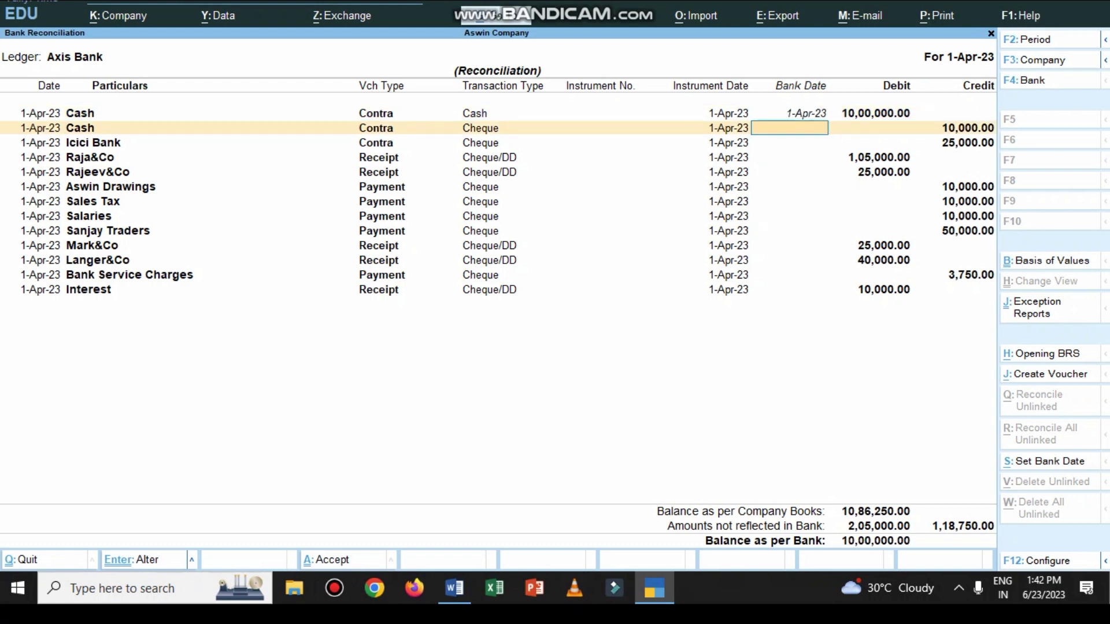
text(1/4/2023)
key(Return)
text(1/)
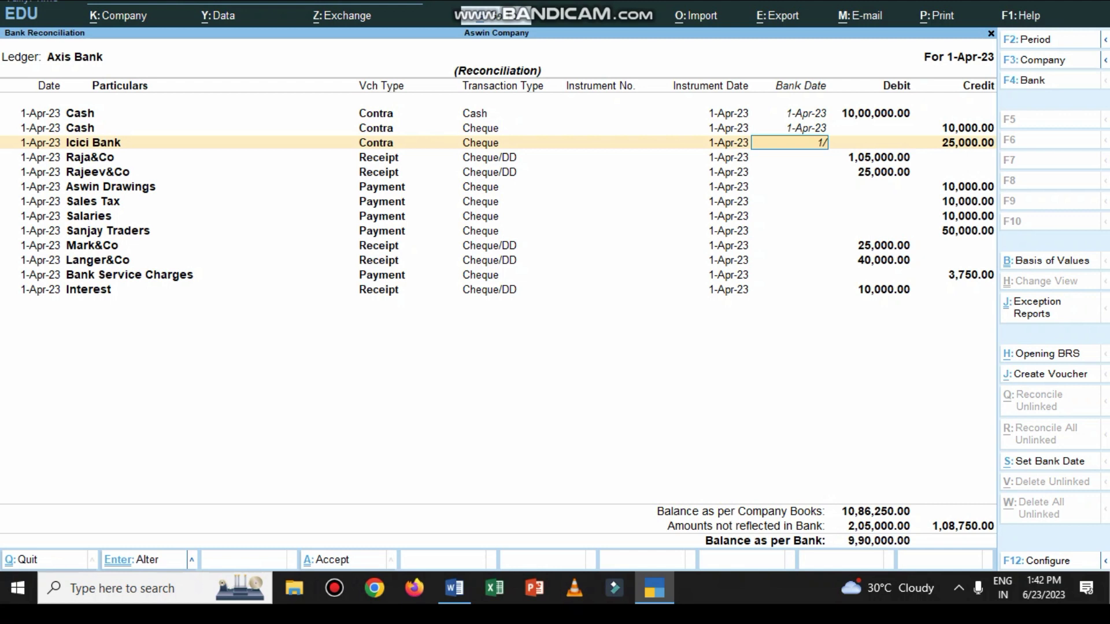
text(4/2023)
key(Return)
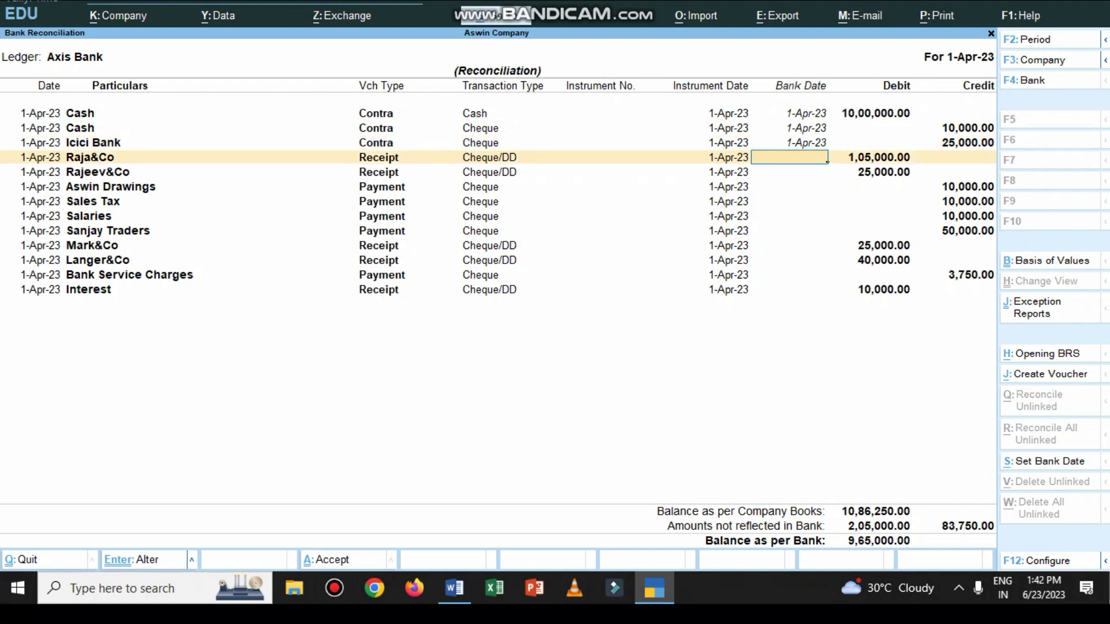
Step: Set the bank date to 1/4/2023 for the Raja&Co, Rajeev&Co and owner's drawings entries
text(1/4/2023)
key(Return)
text(1/4/2023)
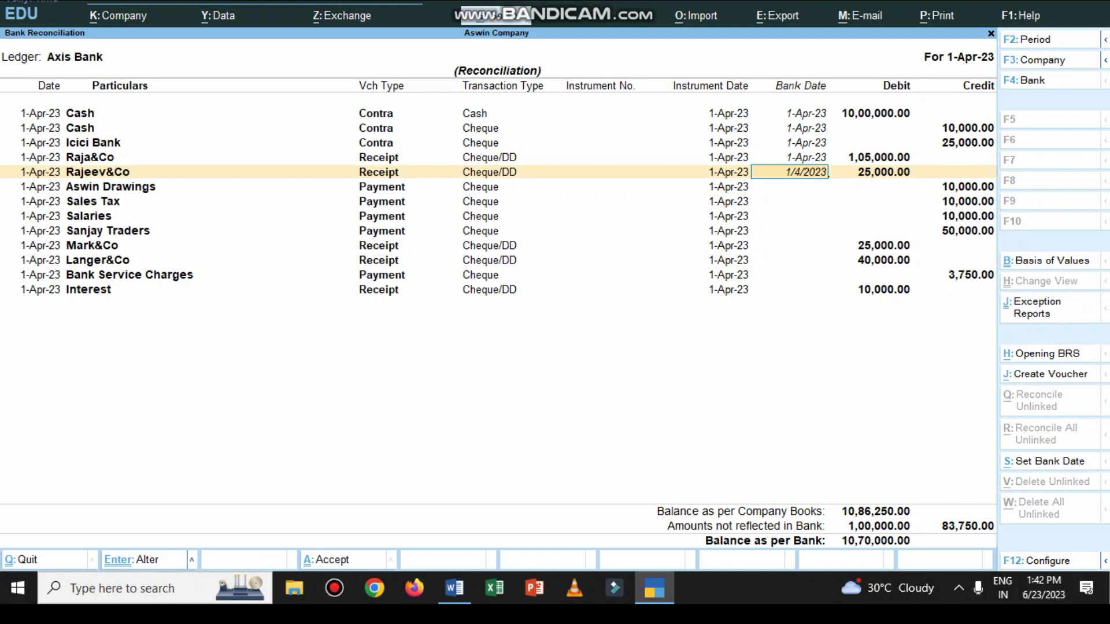
key(Return)
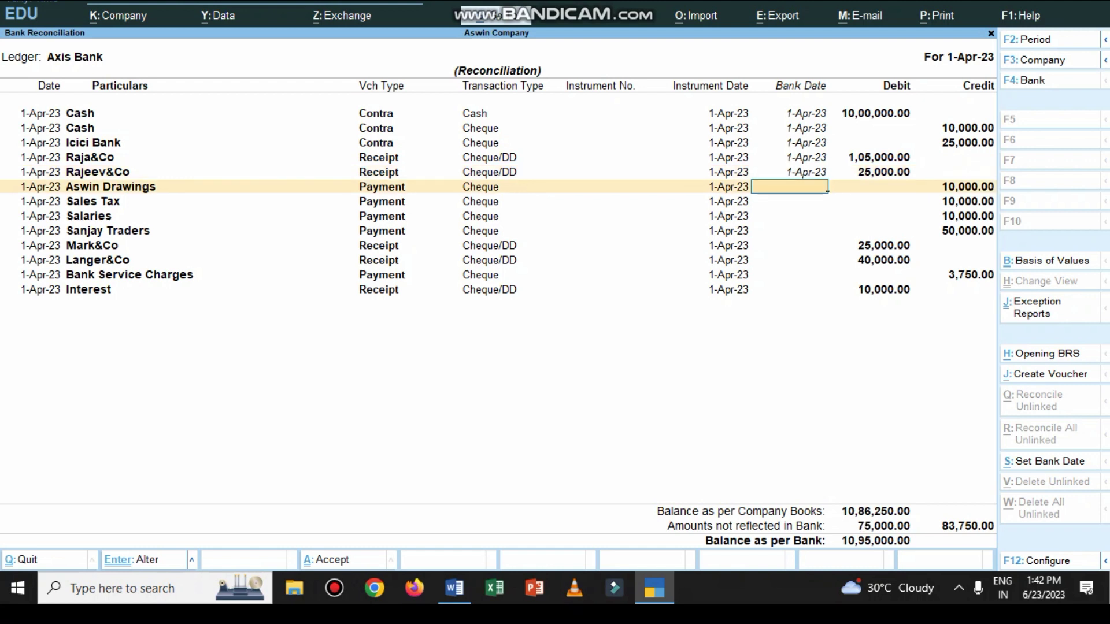
text(1/4/2023)
key(Return)
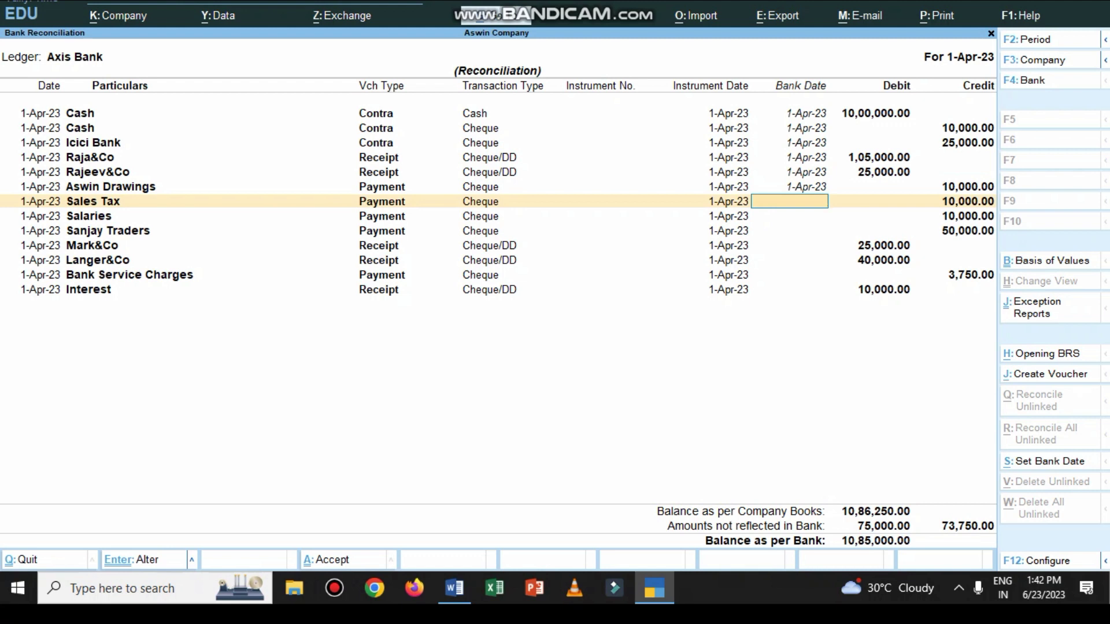
Step: Leave the Sales Tax entry undated and set the bank date of the Salaries payment to 1/4/2023
key(Down)
text(1/4/2023)
key(Return)
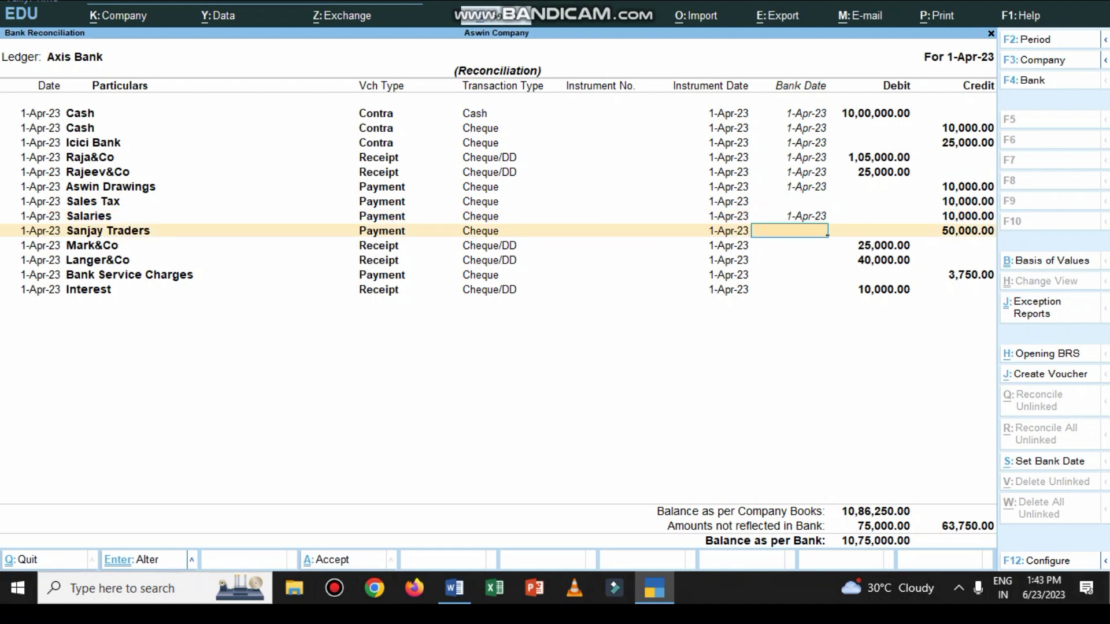
Step: Leave Sanjay Traders, Mark&Co and Langer&Co undated, and set the bank date of Bank Service Charges and Interest to 1/4/2023
key(Down)
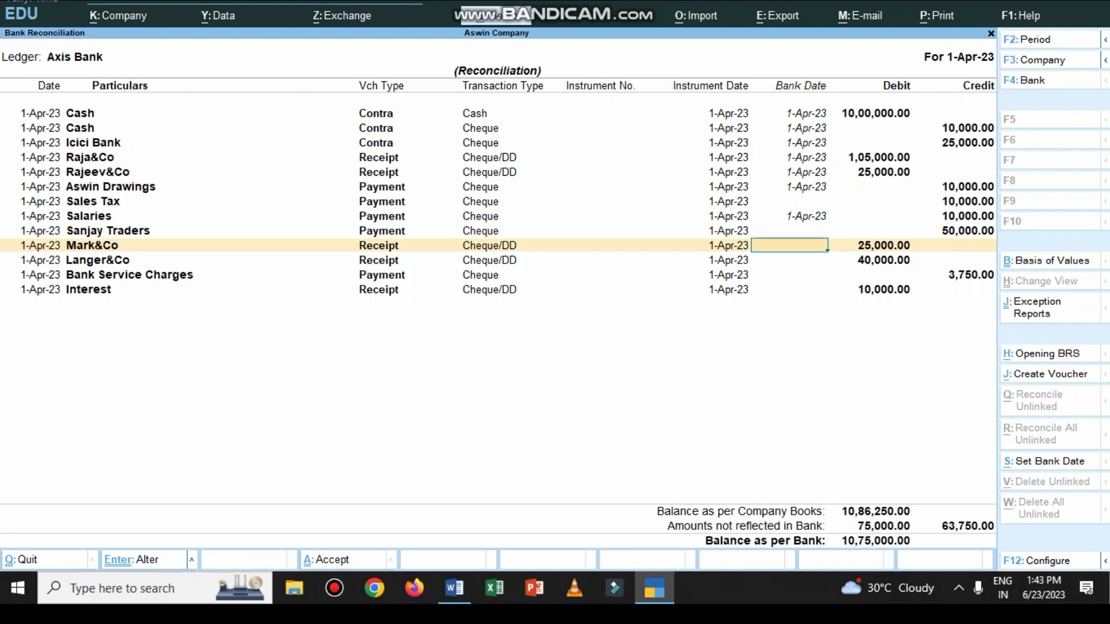
key(Down)
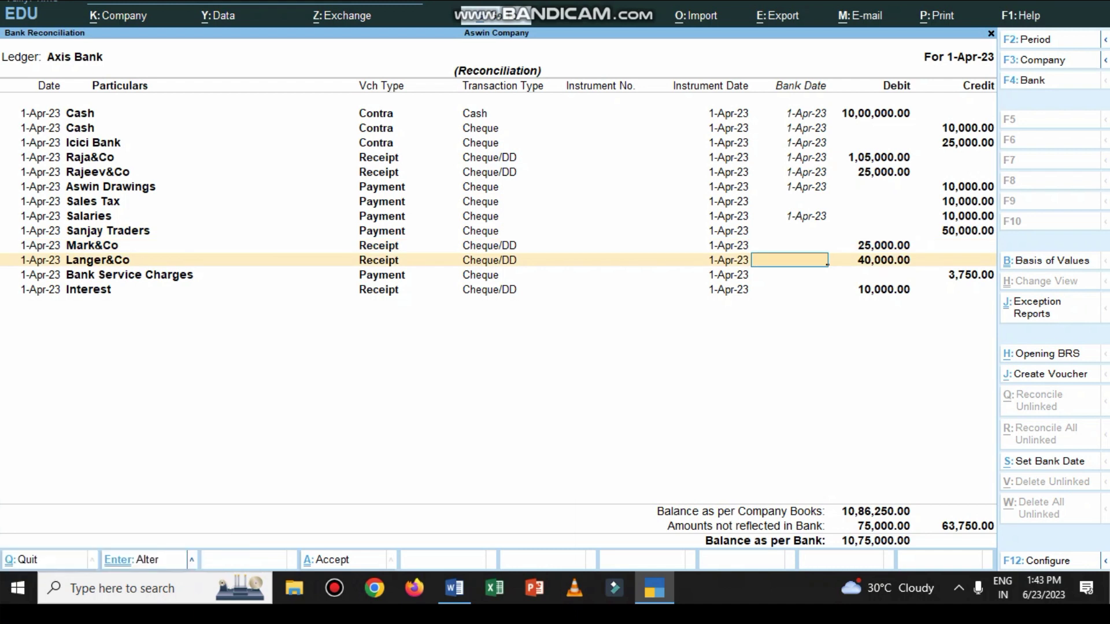
key(Down)
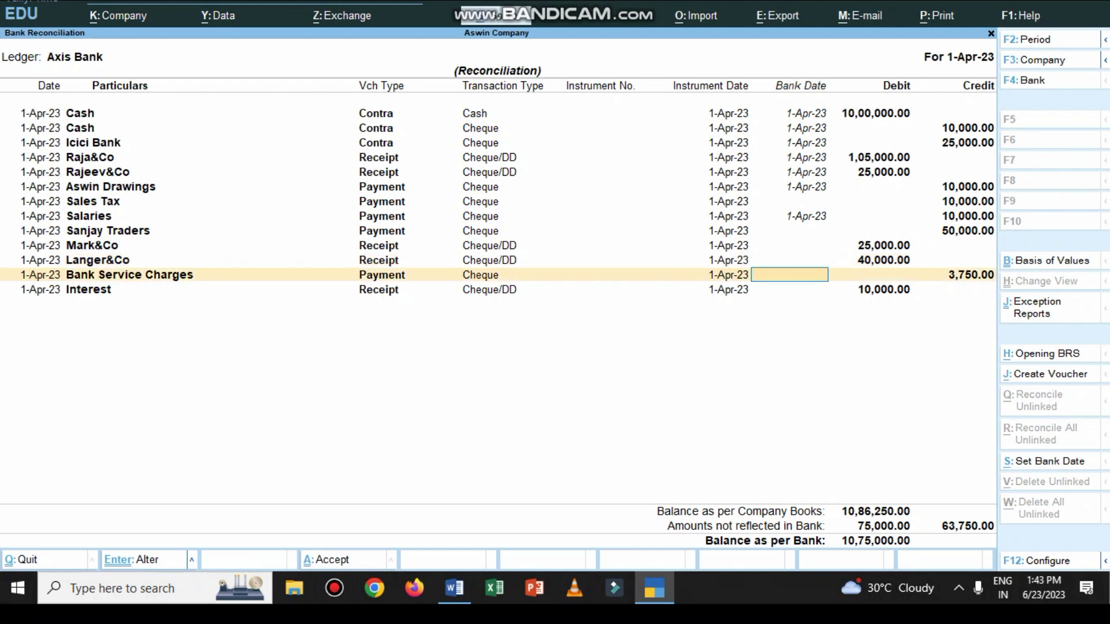
text(1/4/2023)
key(Return)
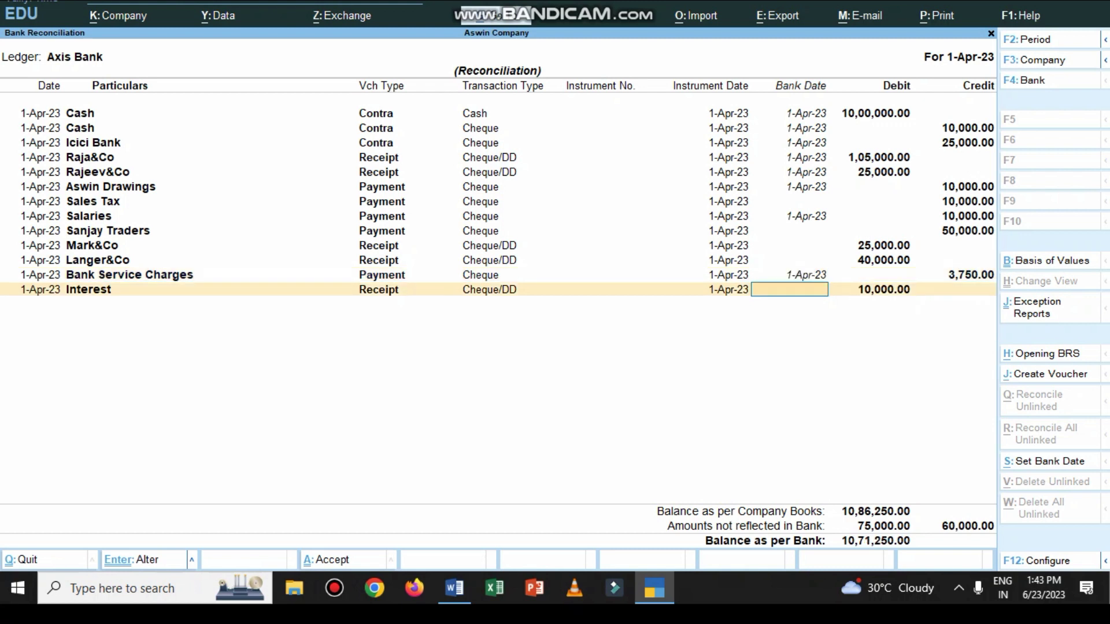
text(4/2023)
key(Return)
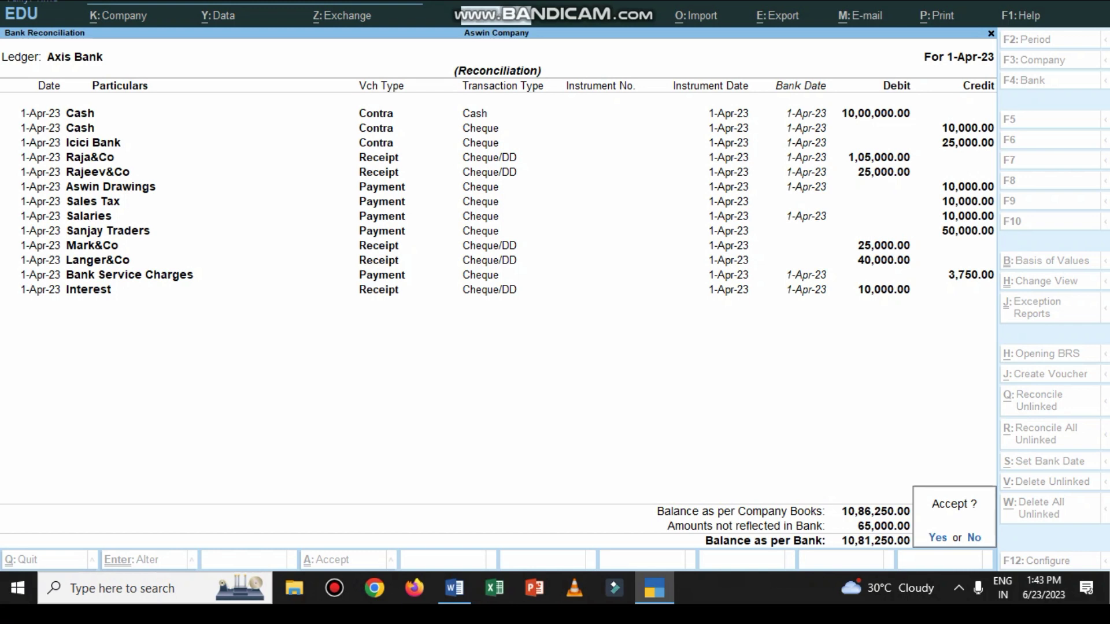
Step: Switch to the Word document and colour the pass book balance amount red
click(454, 588)
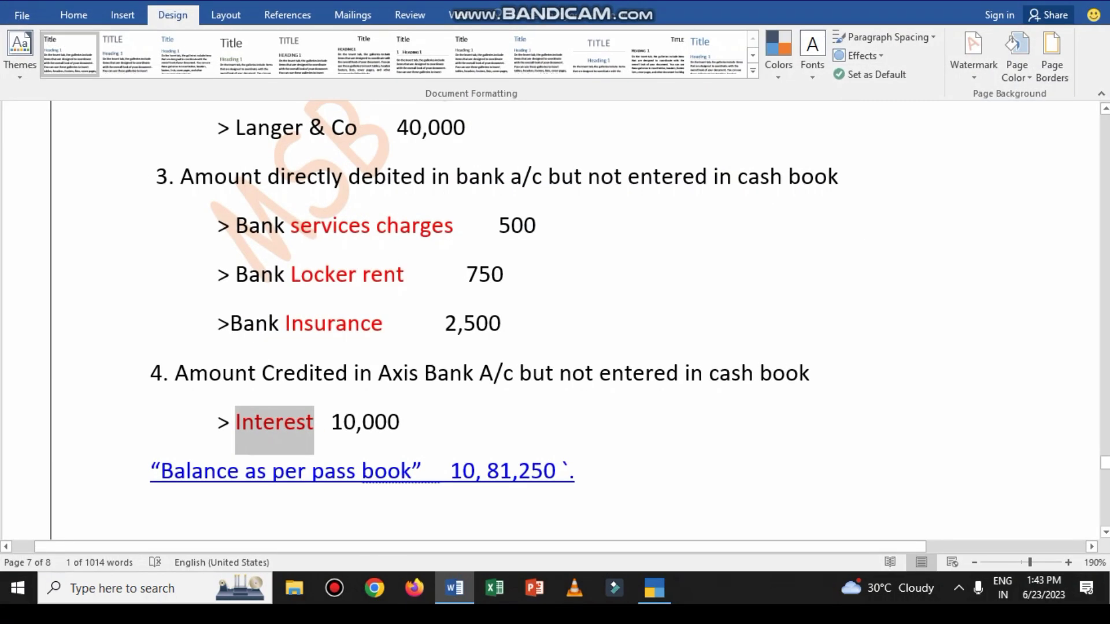
drag(411, 471, 574, 471)
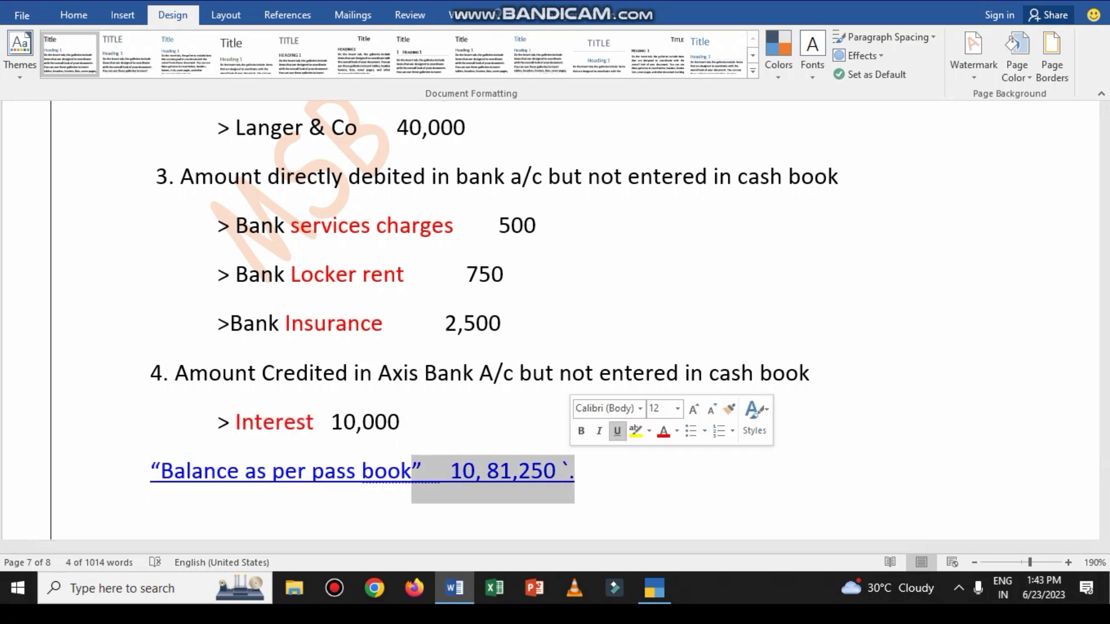
click(663, 430)
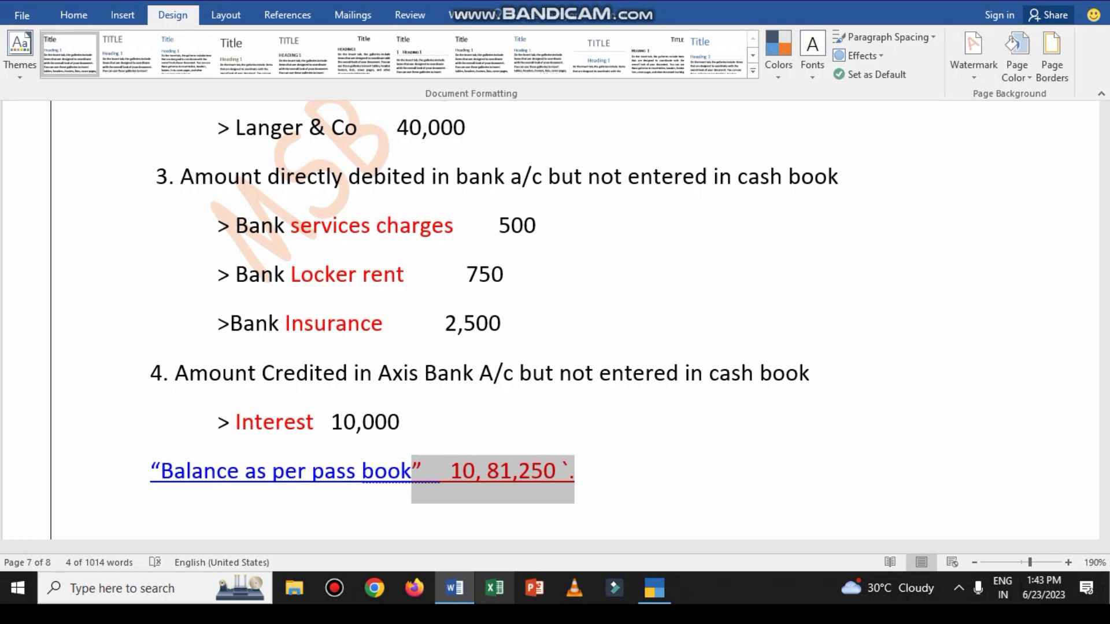
Step: Return to TallyPrime, accept the reconciliation and reopen it for the Axis Bank ledger
click(654, 587)
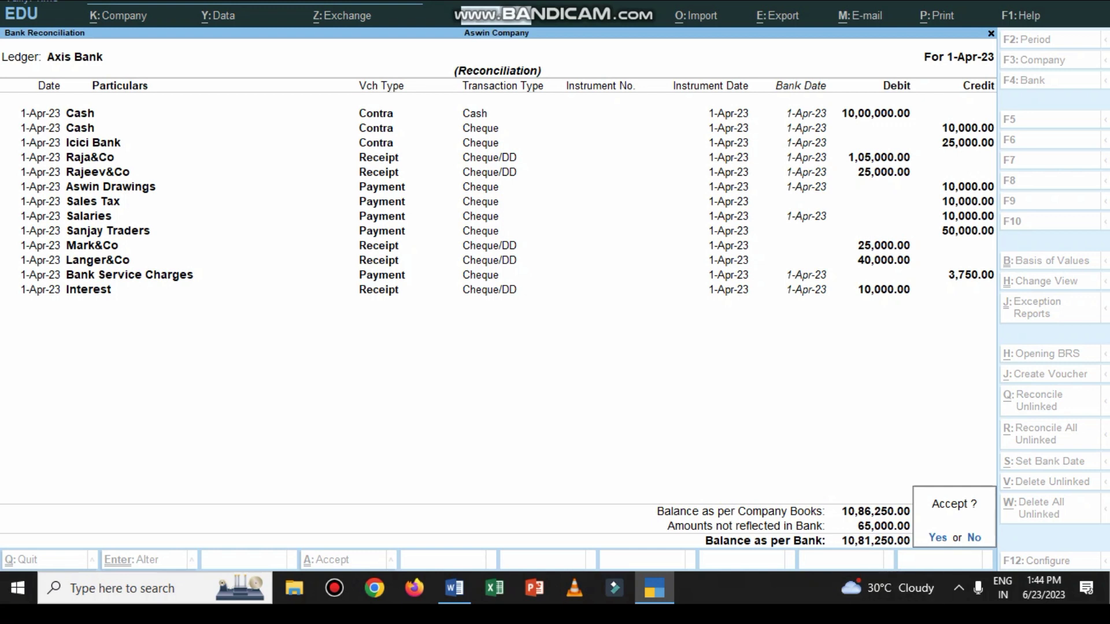
key(y)
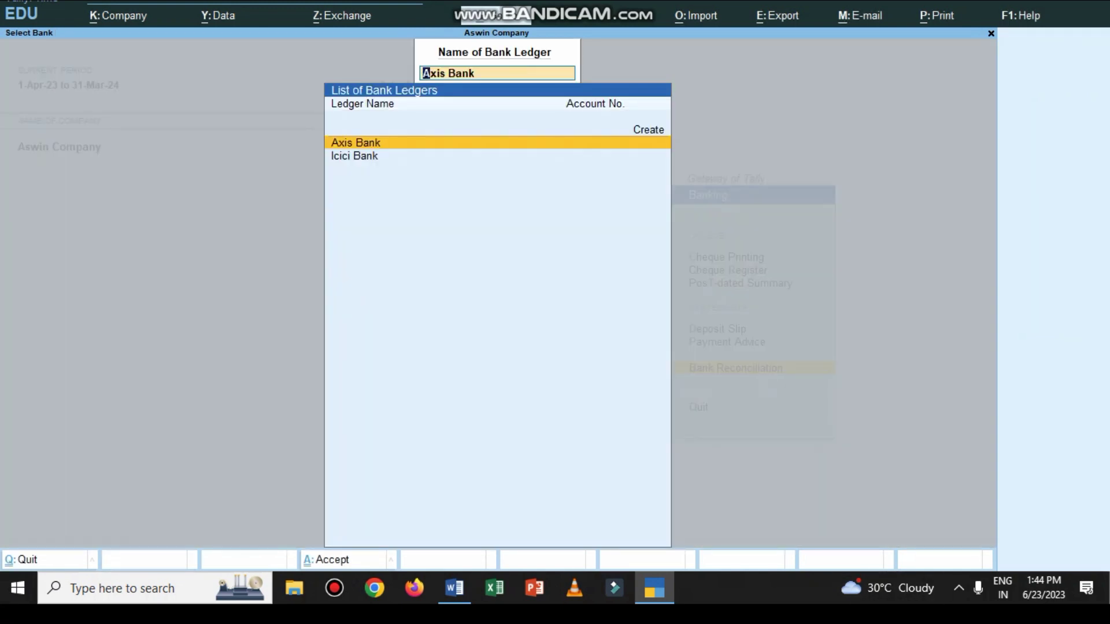
key(Return)
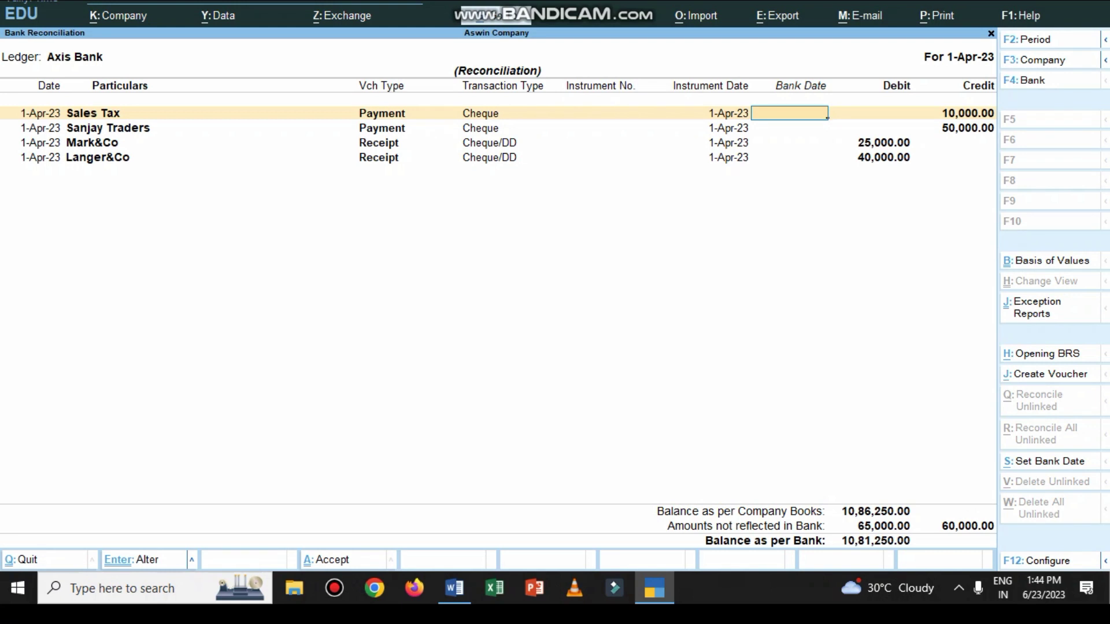